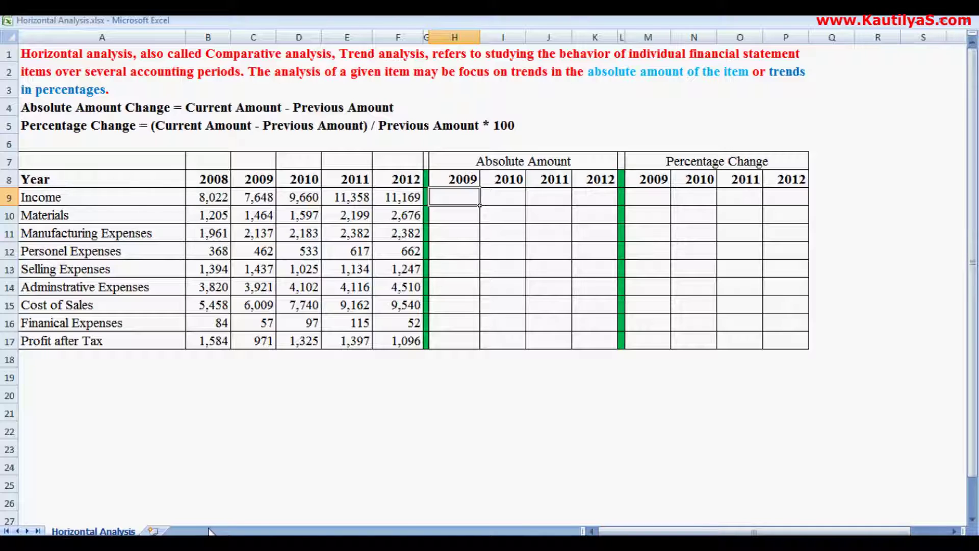
# Step: Enter =C9-B9 in H9 for Income's 2009 change (-374) and copy it across to K9
pyautogui.write('=')
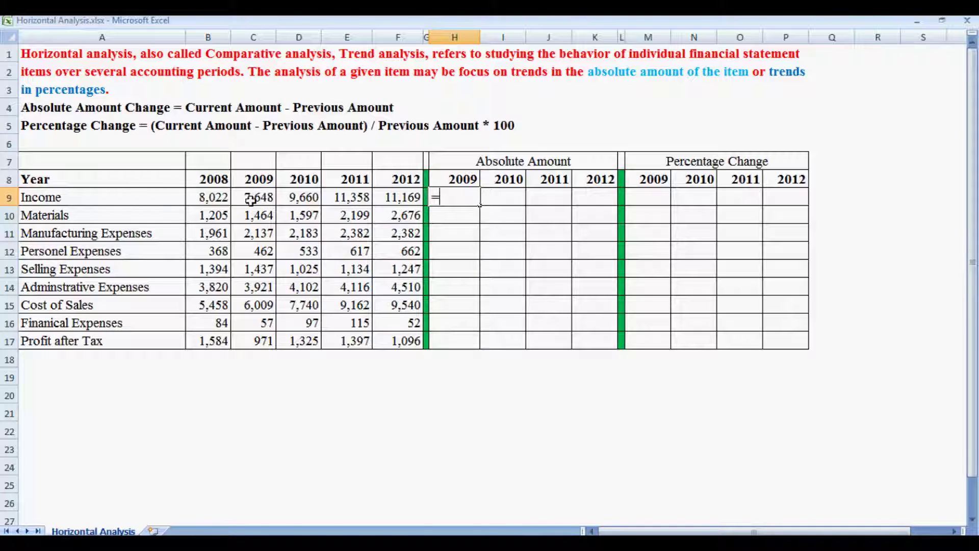
pyautogui.click(251, 197)
pyautogui.write('-')
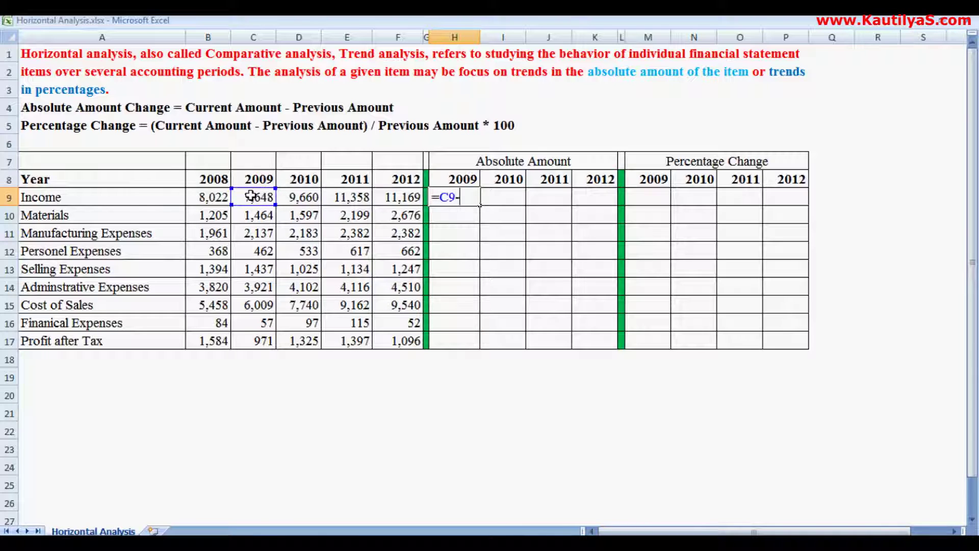
pyautogui.click(208, 199)
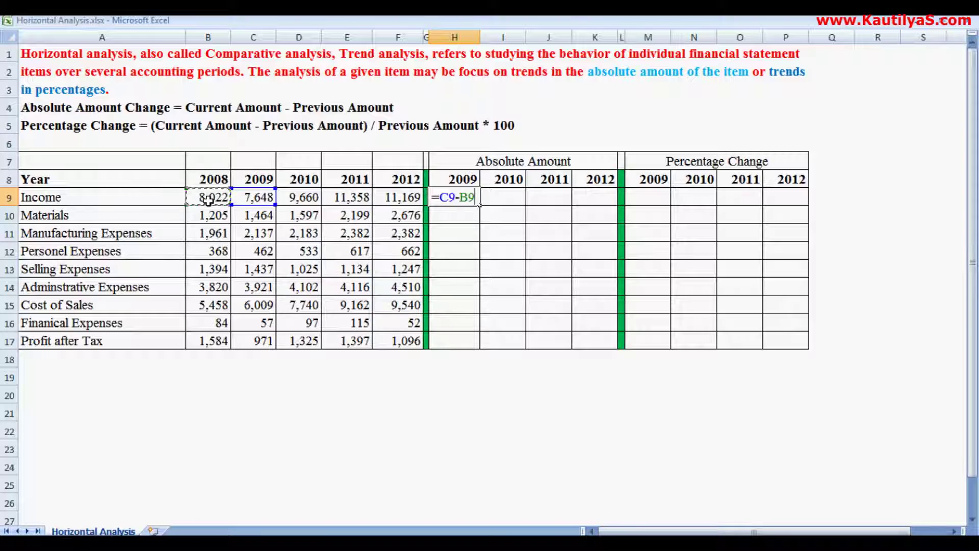
pyautogui.press('Return')
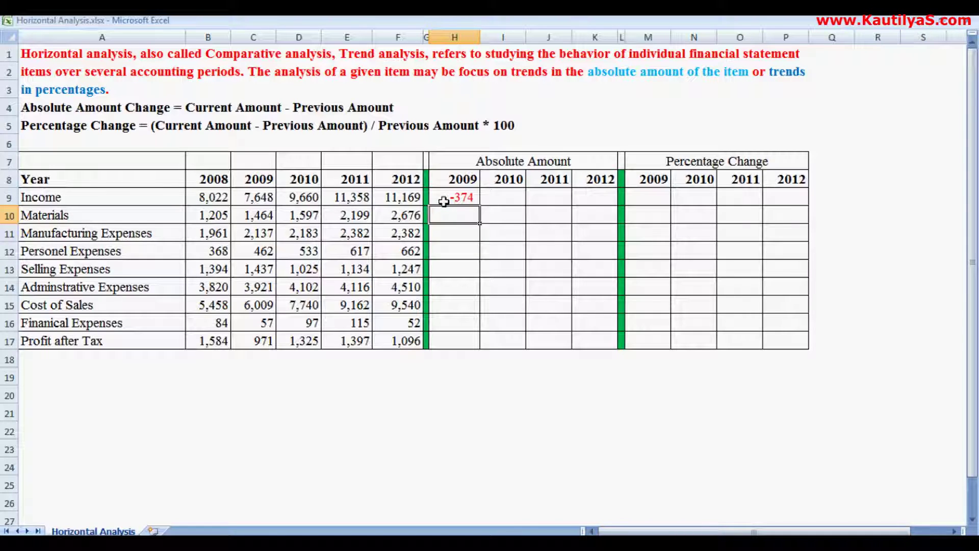
pyautogui.click(443, 200)
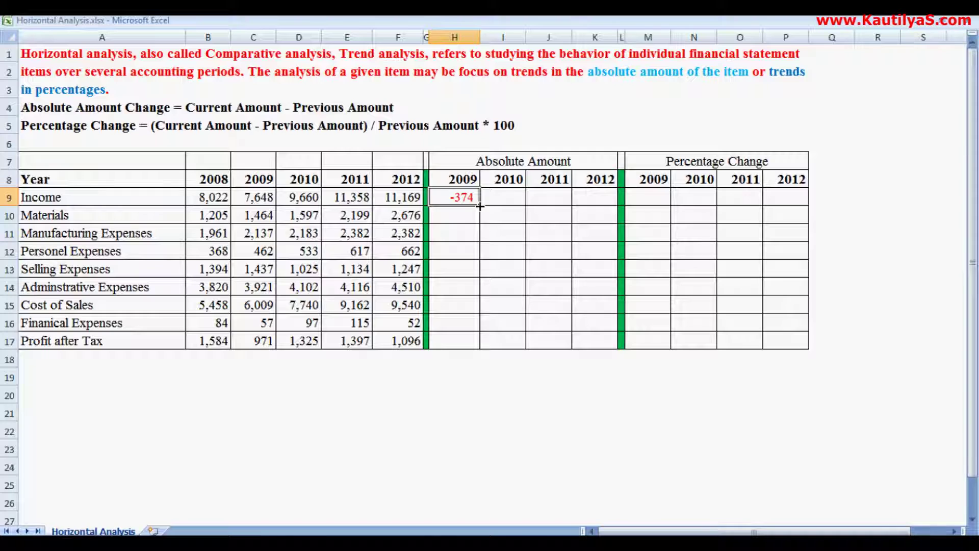
pyautogui.moveTo(480, 206); pyautogui.dragTo(598, 207)
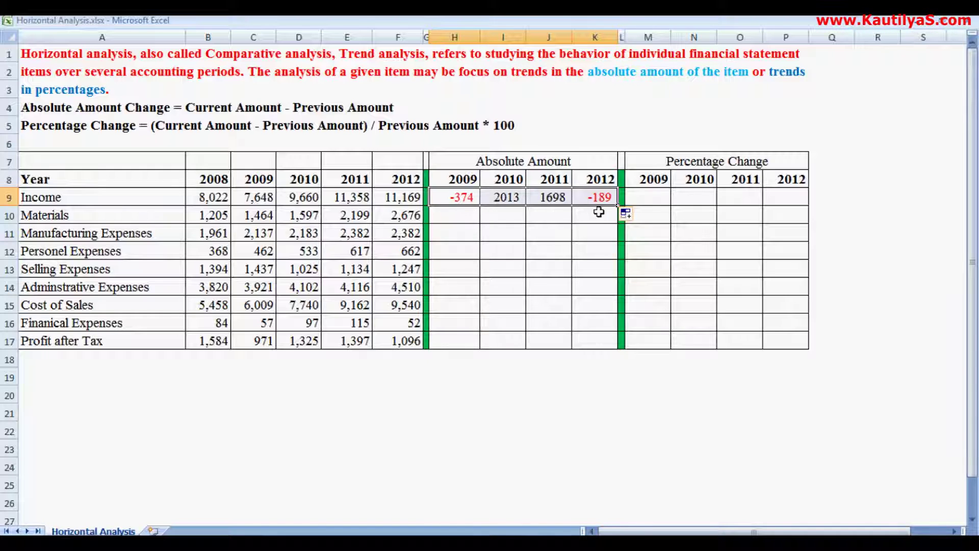
# Step: Fill the H9:K9 absolute change formulas down through Profit after Tax in row 17
pyautogui.moveTo(619, 206); pyautogui.dragTo(607, 333)
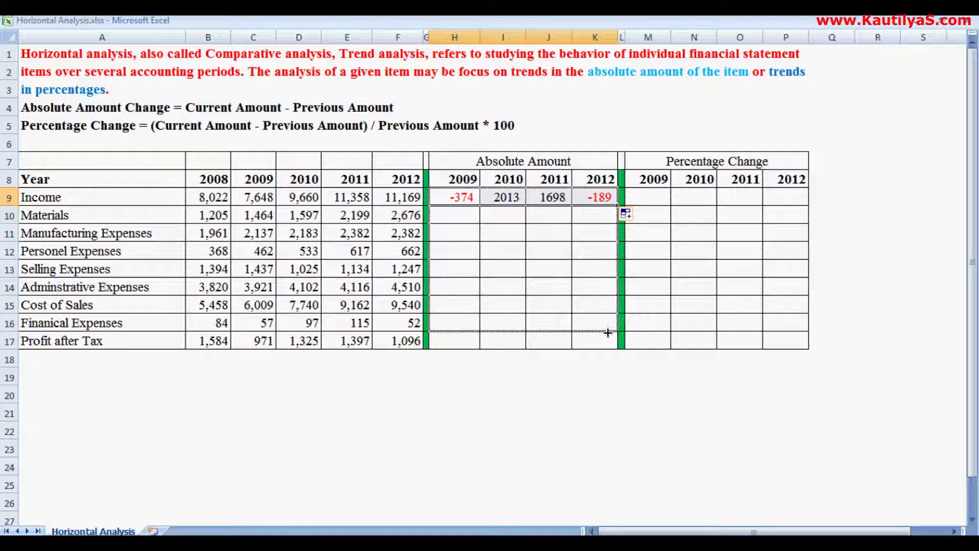
pyautogui.moveTo(607, 333); pyautogui.dragTo(607, 345)
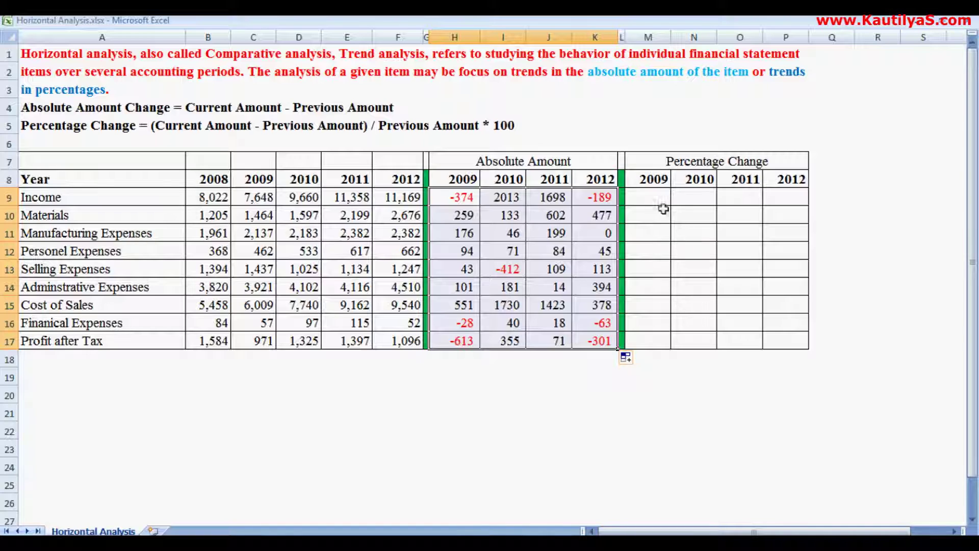
pyautogui.click(648, 199)
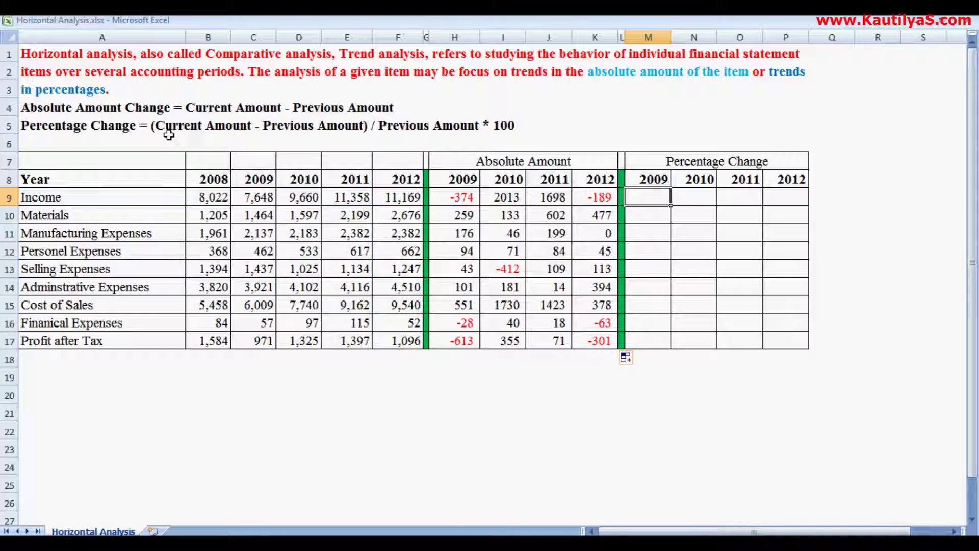
# Step: Enter =(C9-B9)/B9*100 in M9 for Income's 2009 percentage change of -4.66
pyautogui.write('=(')
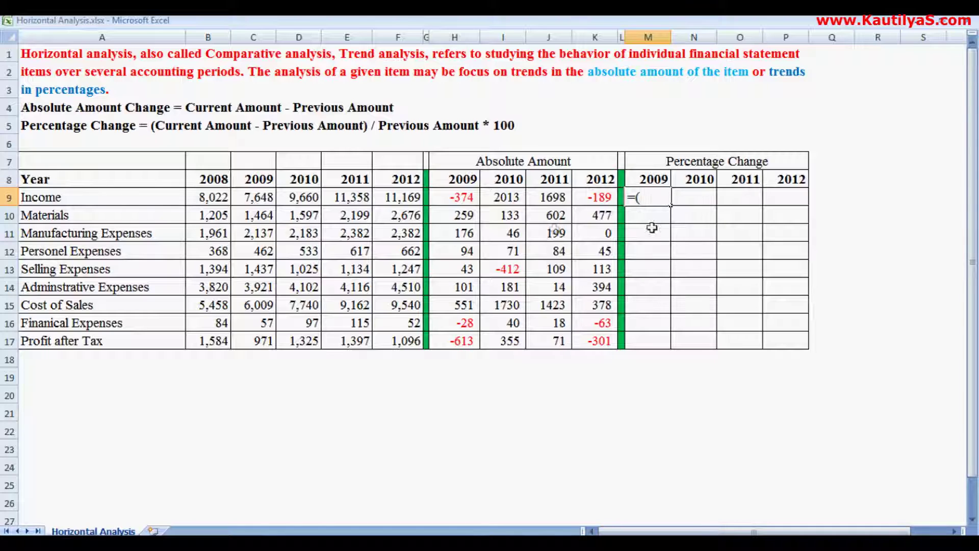
pyautogui.click(254, 199)
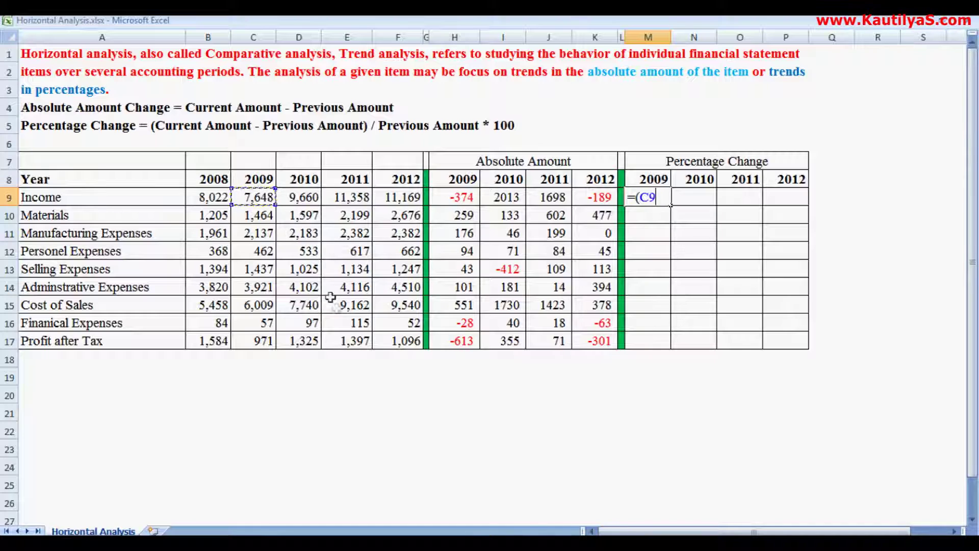
pyautogui.write('-')
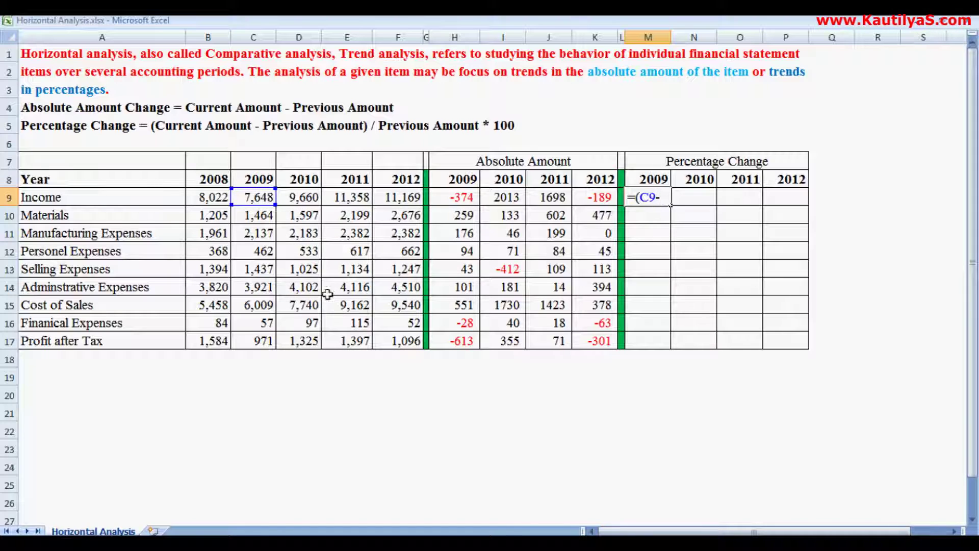
pyautogui.click(200, 197)
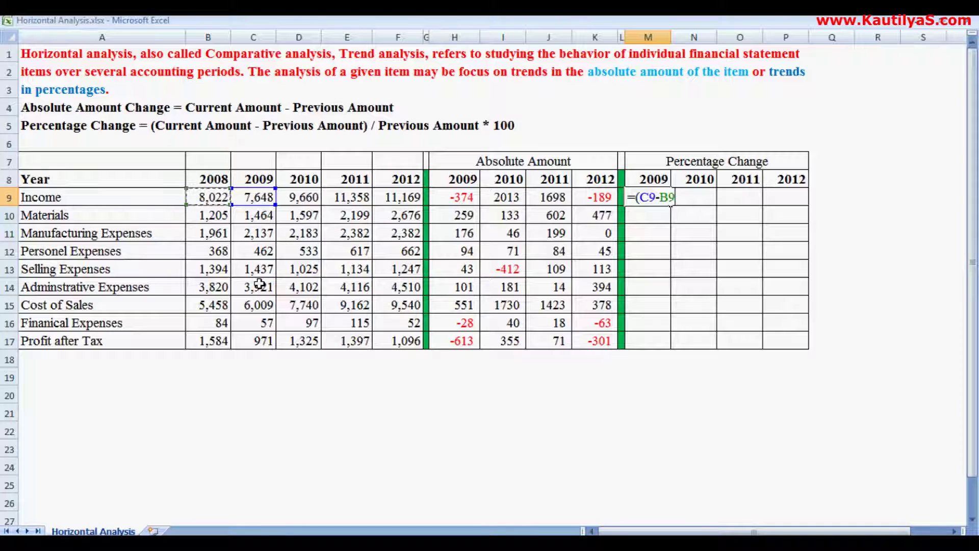
pyautogui.write(')')
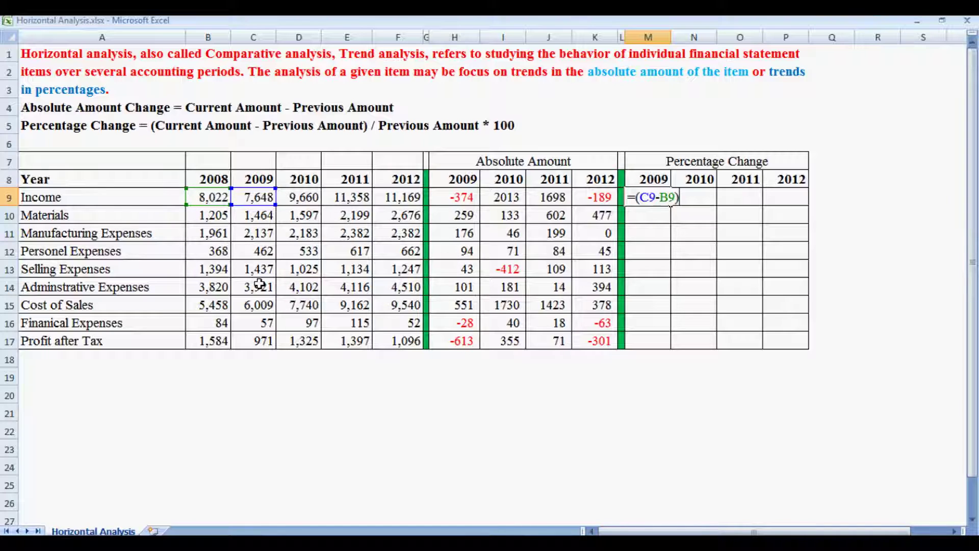
pyautogui.write('/')
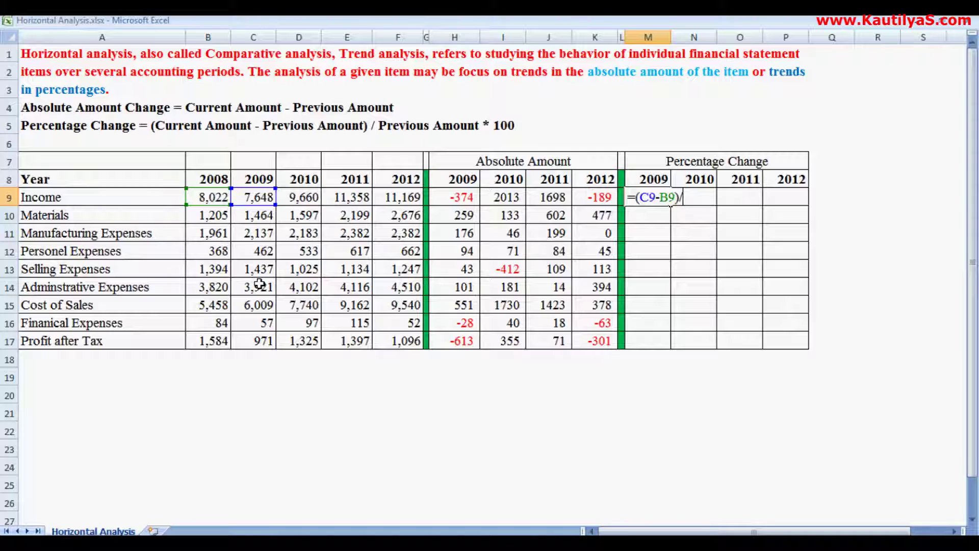
pyautogui.click(214, 198)
pyautogui.write('*100')
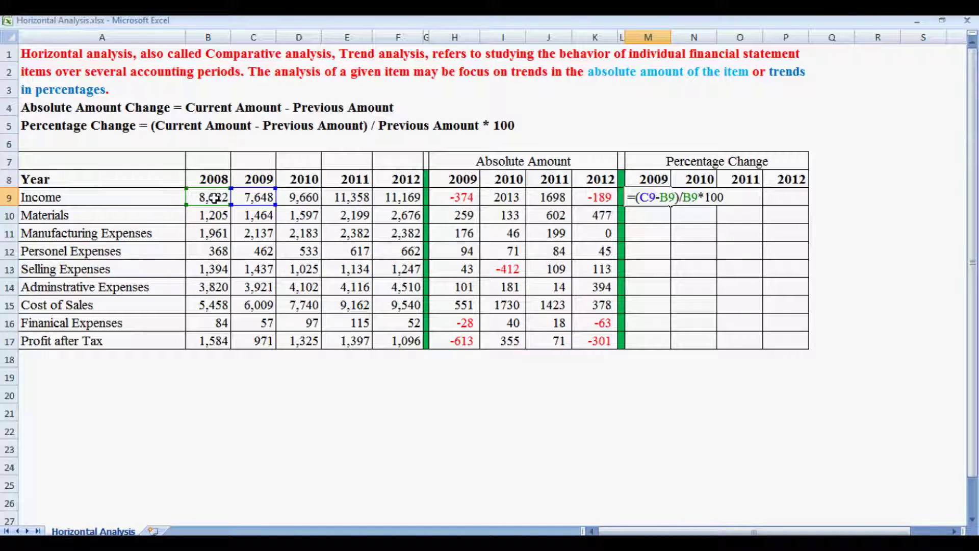
pyautogui.press('Return')
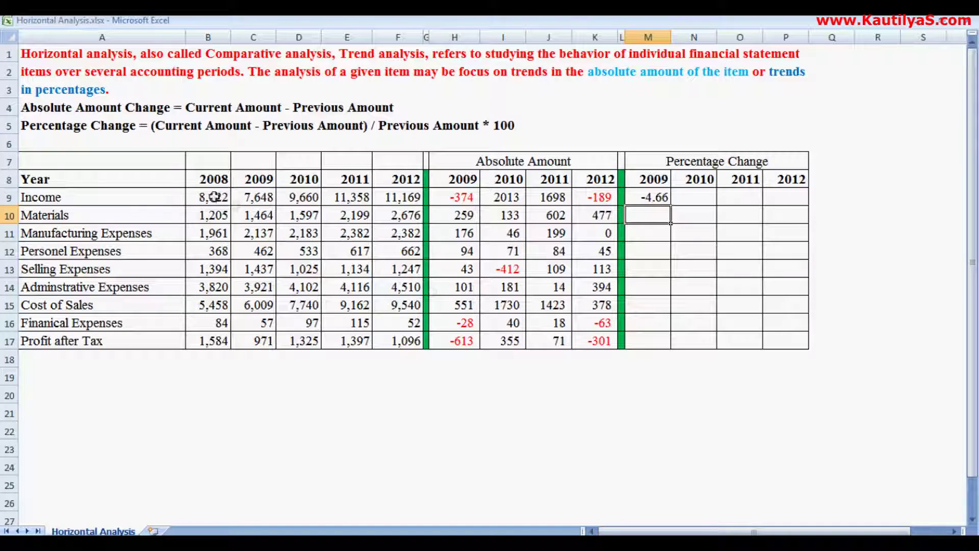
pyautogui.click(637, 201)
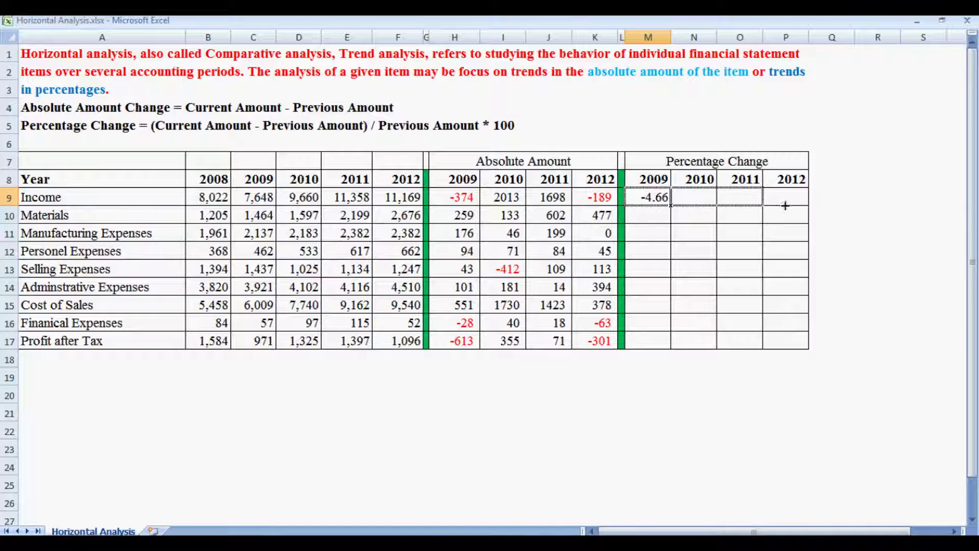
# Step: Copy M9's percentage formula across to P9 and down to row 17, then select M9:P17
pyautogui.moveTo(671, 207); pyautogui.dragTo(788, 204)
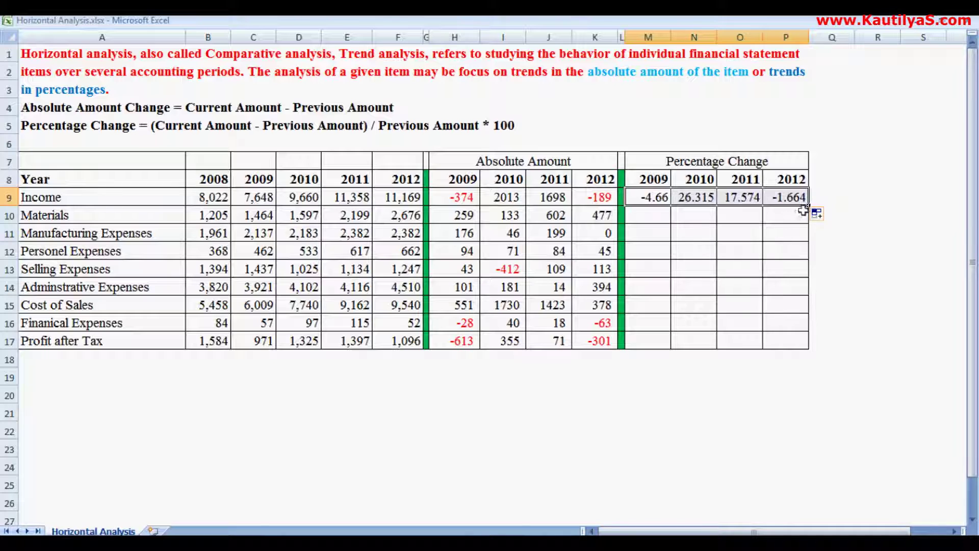
pyautogui.moveTo(810, 205); pyautogui.dragTo(802, 300)
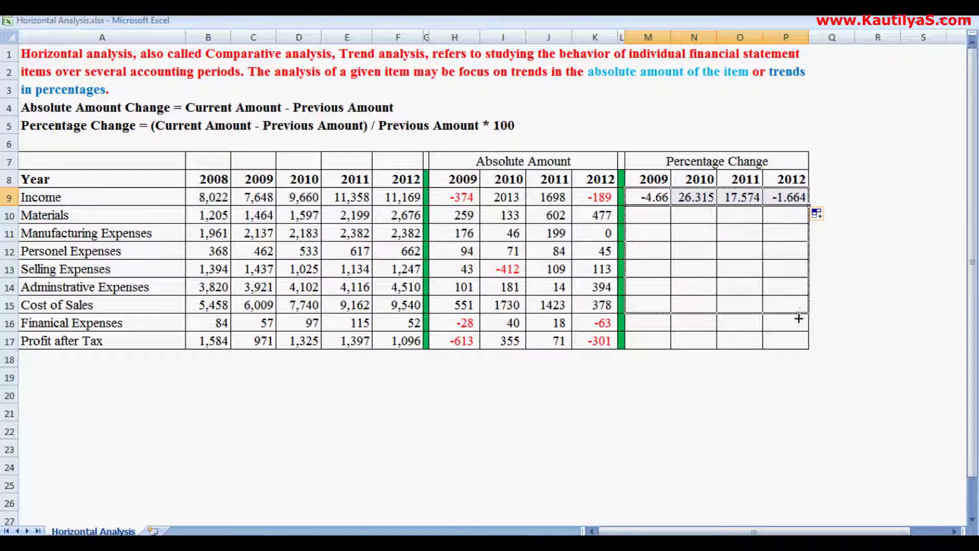
pyautogui.moveTo(801, 300); pyautogui.dragTo(801, 347)
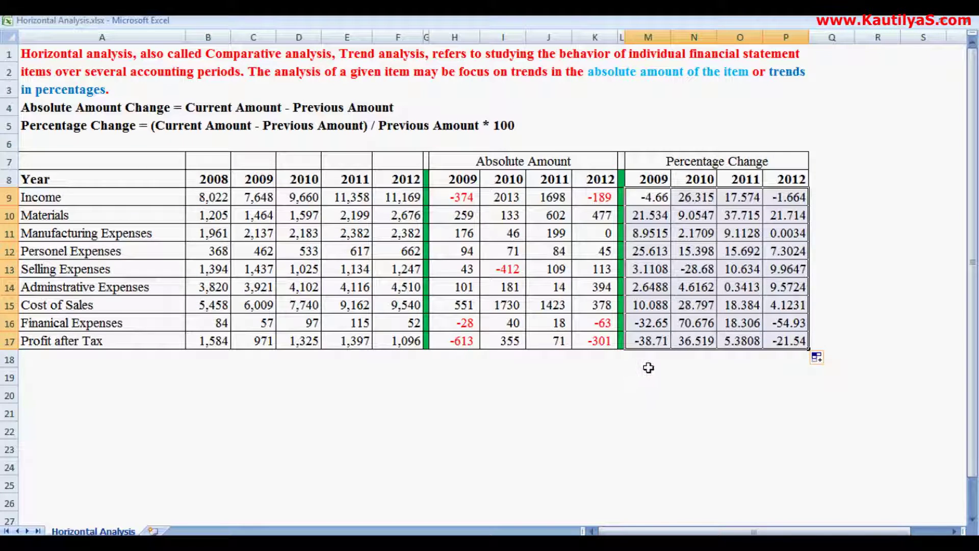
pyautogui.click(640, 197)
pyautogui.moveTo(640, 197)
pyautogui.mouseDown()
pyautogui.moveTo(779, 325)
pyautogui.moveTo(779, 342)
pyautogui.mouseUp()
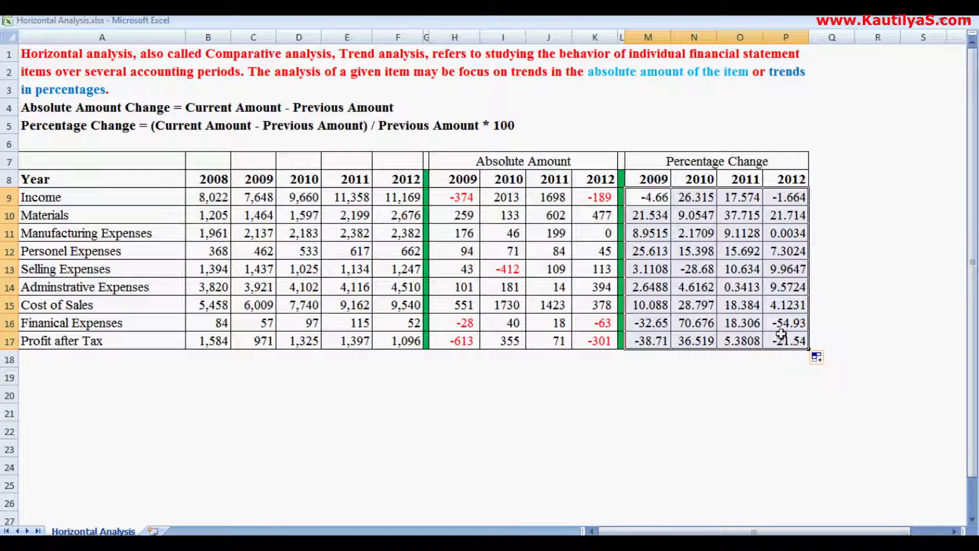
# Step: Format M9:P17 as Number with 2 decimals and red negatives, then exit full screen
pyautogui.rightClick(661, 199)
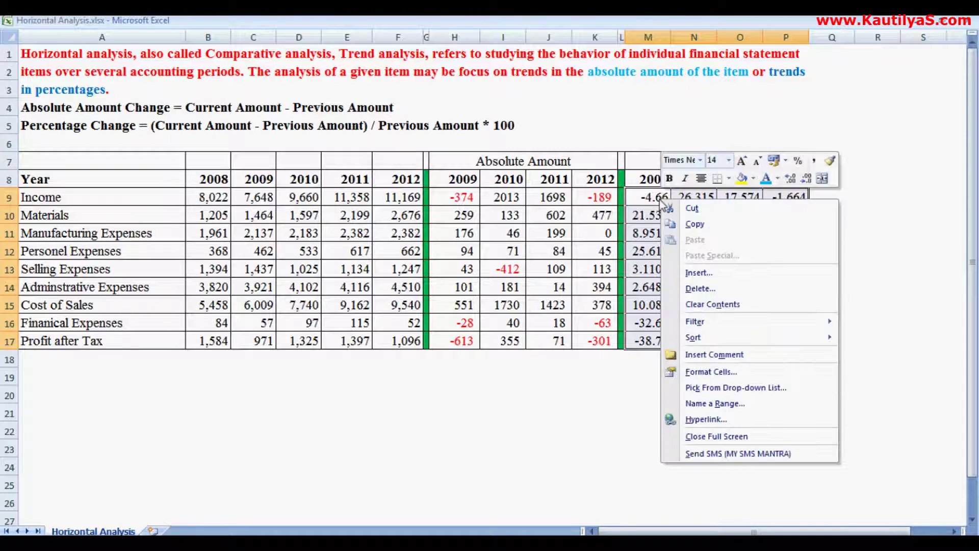
pyautogui.click(701, 372)
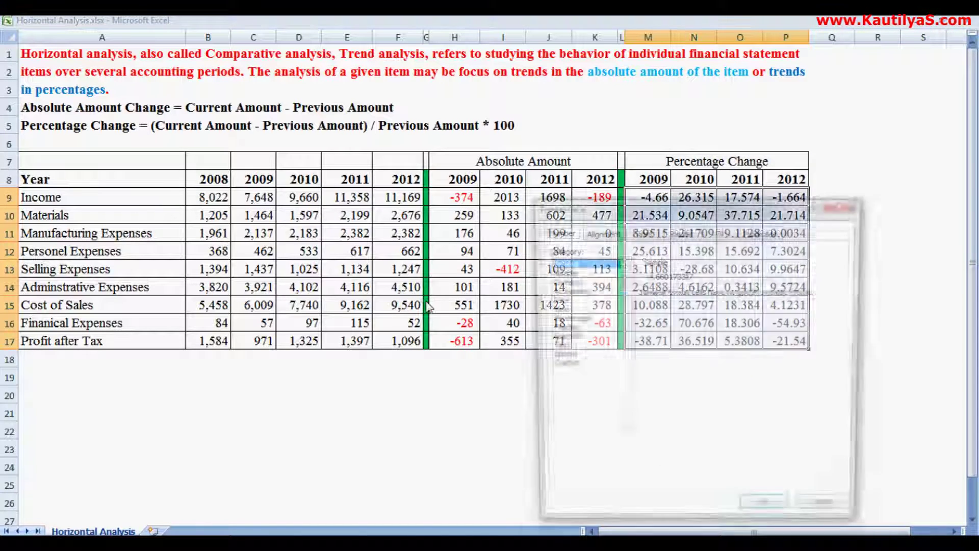
pyautogui.click(560, 272)
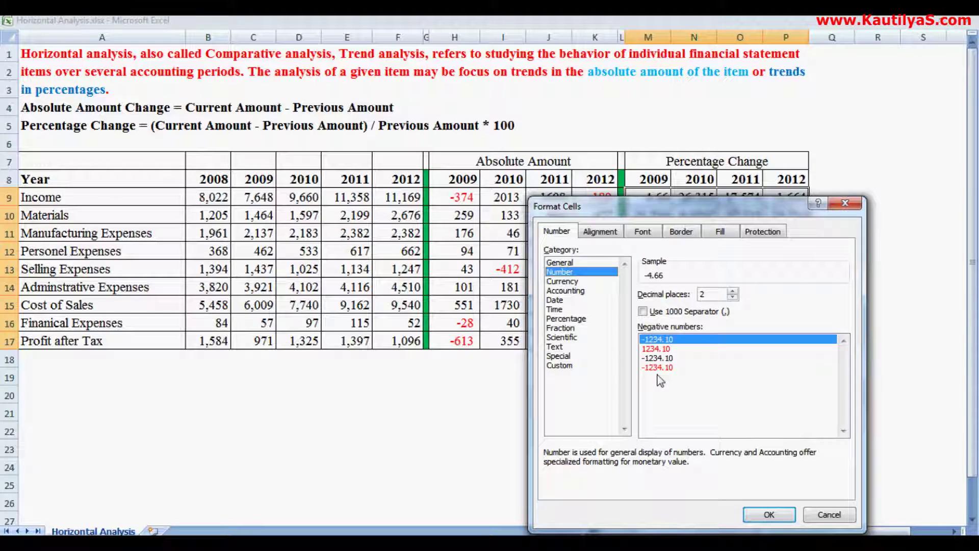
pyautogui.click(653, 367)
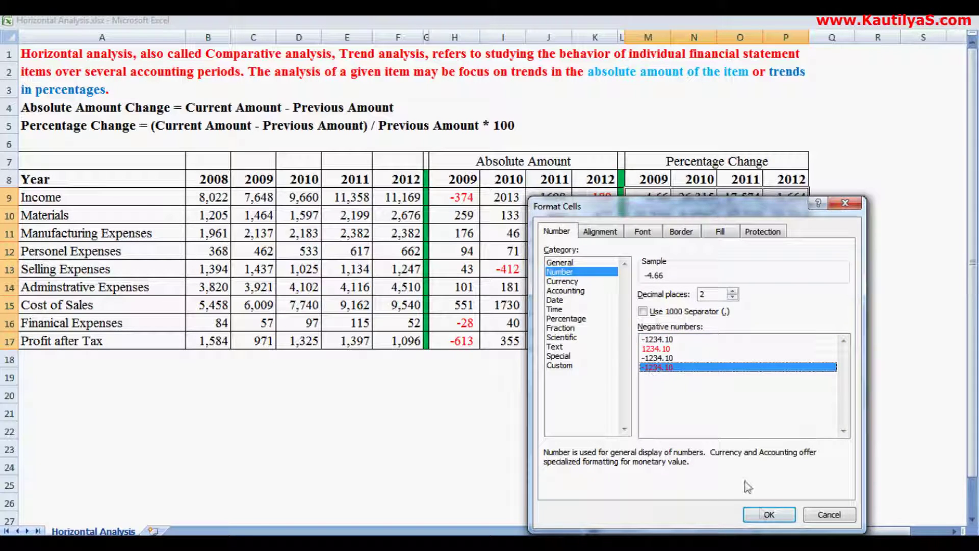
pyautogui.click(769, 514)
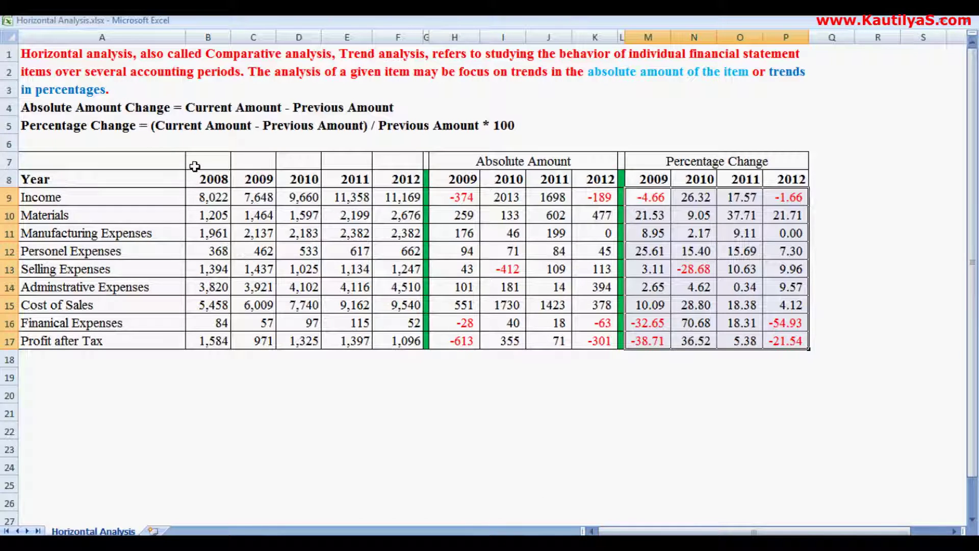
pyautogui.press('Escape')
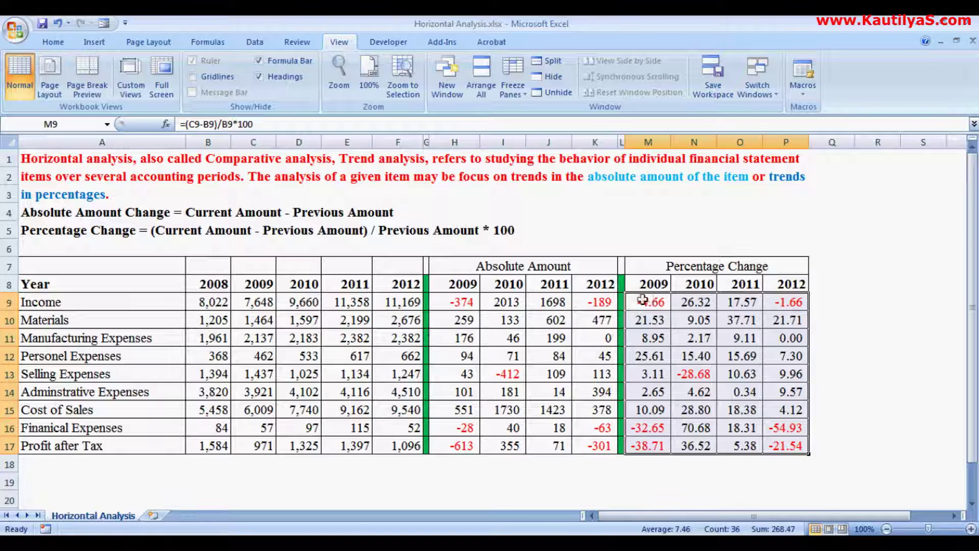
# Step: Insert a clustered column chart of Income's percentage changes in M9:P9
pyautogui.moveTo(641, 303); pyautogui.dragTo(788, 303)
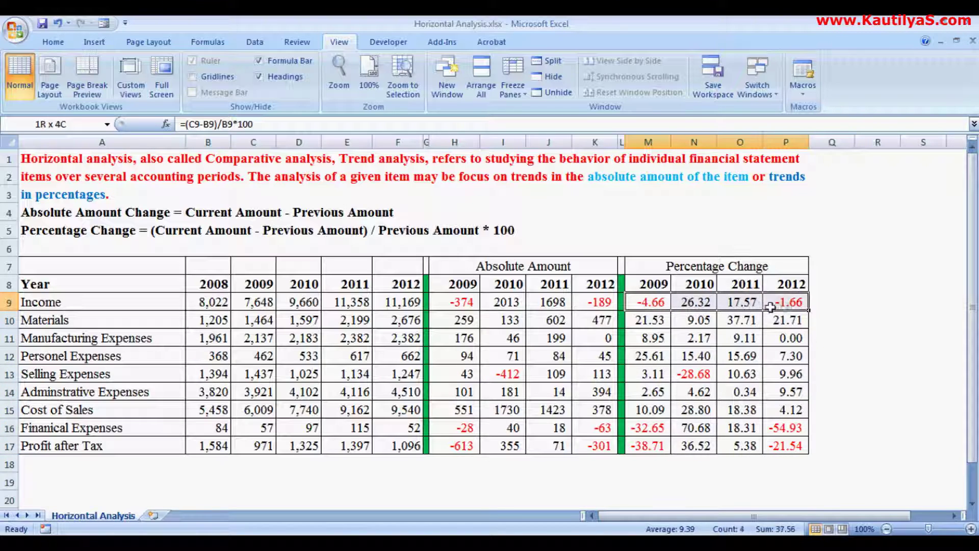
pyautogui.click(102, 45)
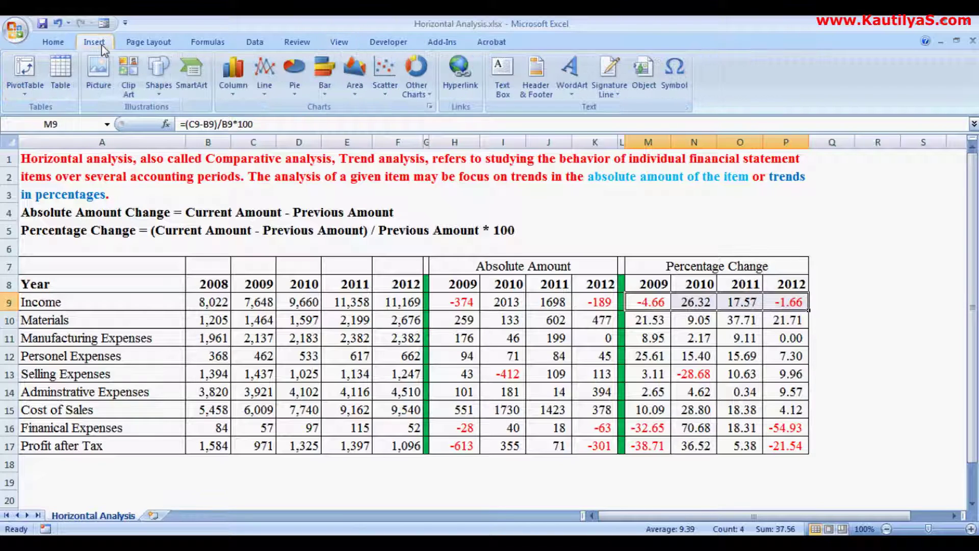
pyautogui.click(235, 97)
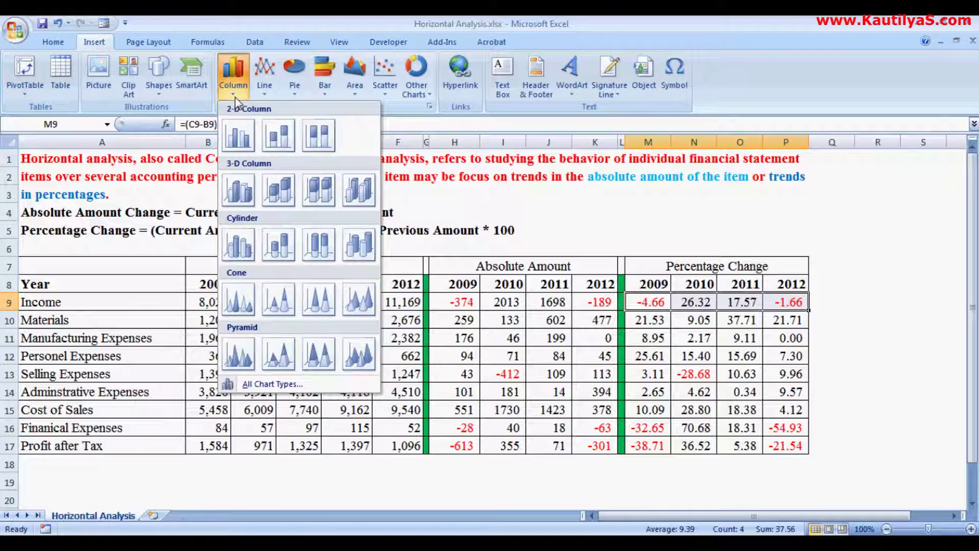
pyautogui.click(237, 137)
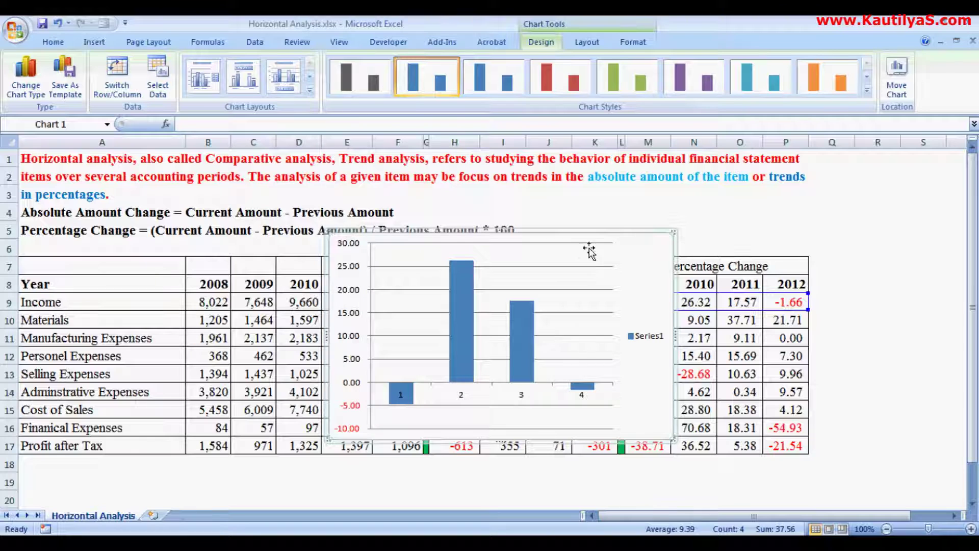
# Step: Move the chart off the table to sit on its right side
pyautogui.moveTo(587, 233); pyautogui.dragTo(835, 228)
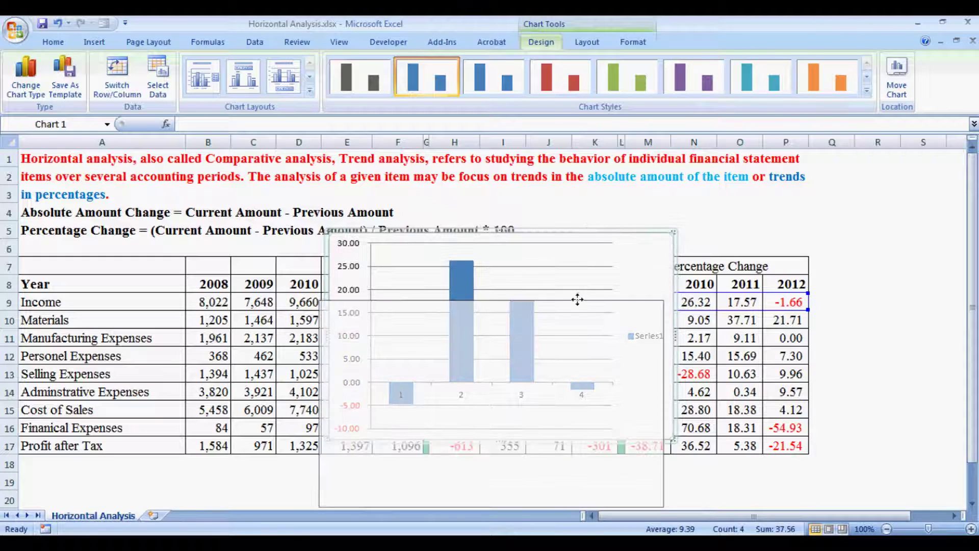
pyautogui.moveTo(835, 229); pyautogui.dragTo(878, 222)
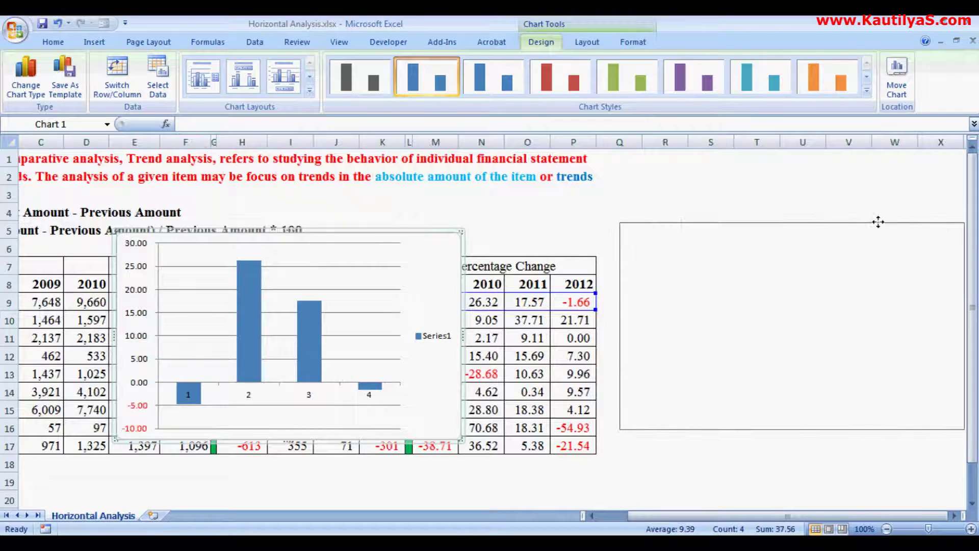
pyautogui.moveTo(878, 222); pyautogui.dragTo(868, 221)
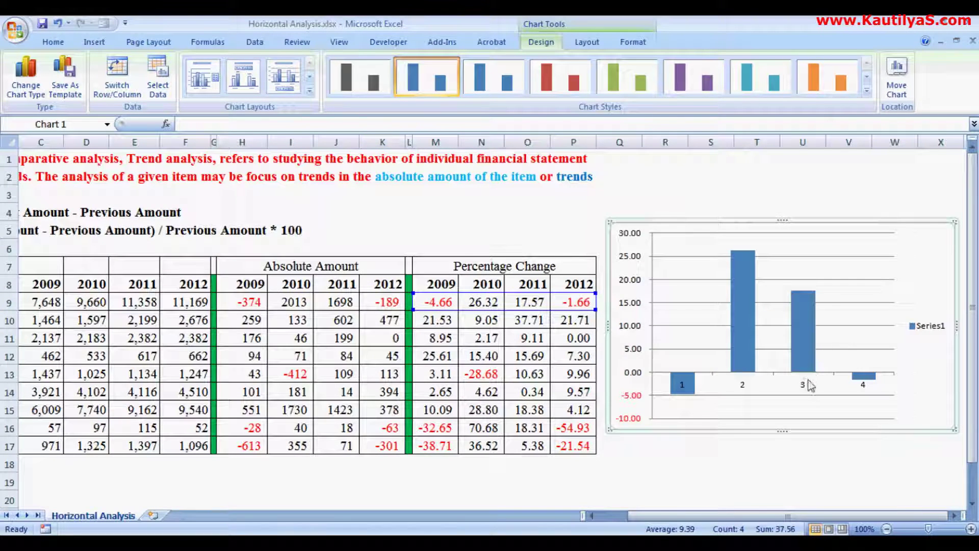